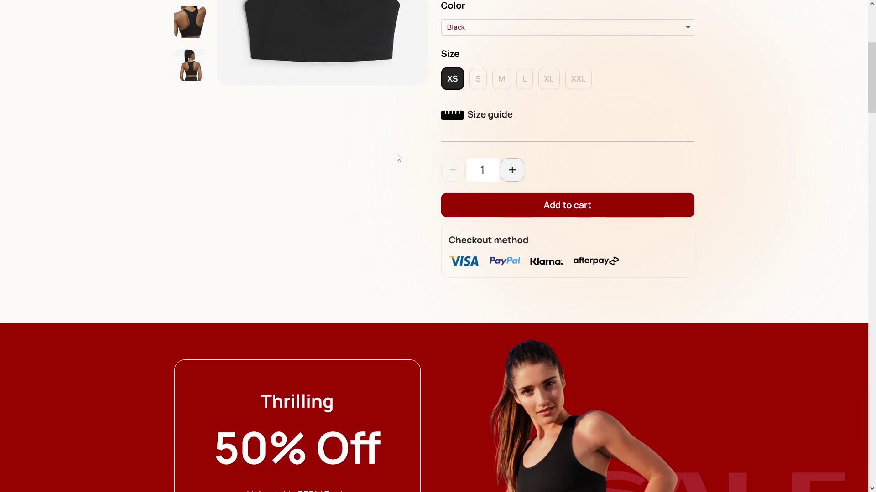
# Scroll through the storefront product page preview, then return to the editor for the 'How to create Sticky Add to cart button' page
pyautogui.scroll(-20, 397, 158)
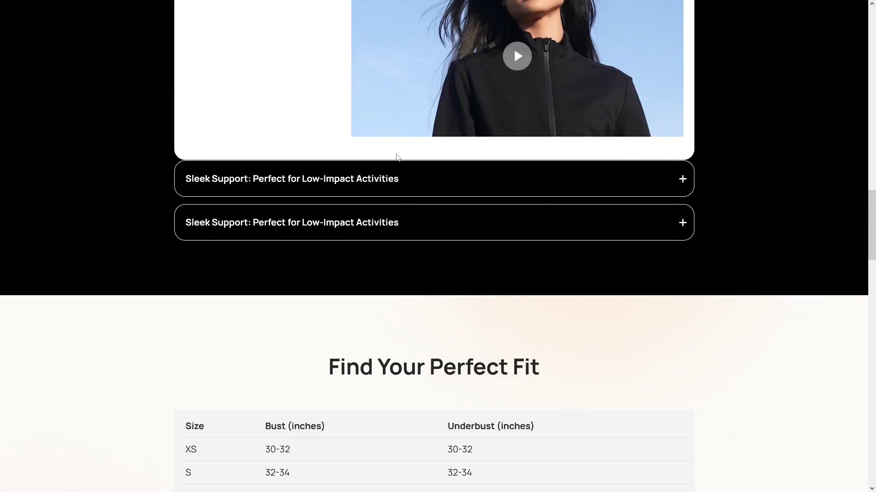
pyautogui.scroll(-7, 397, 157)
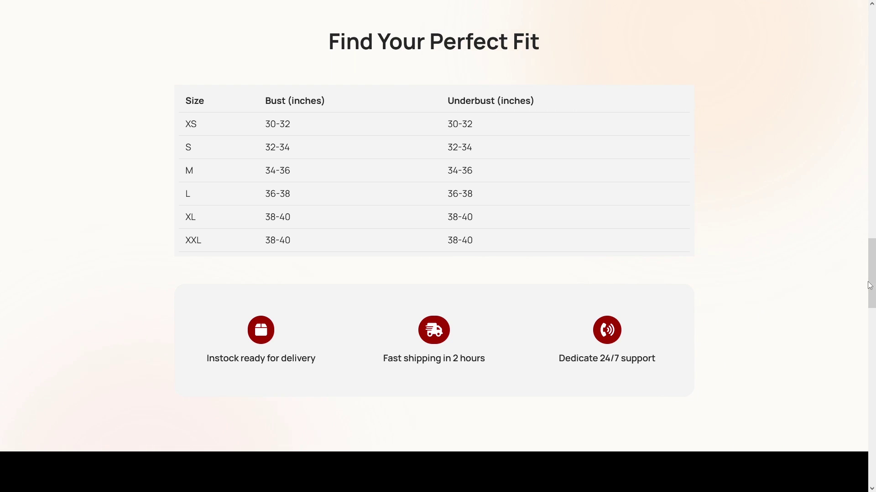
pyautogui.moveTo(869, 286); pyautogui.dragTo(869, 96)
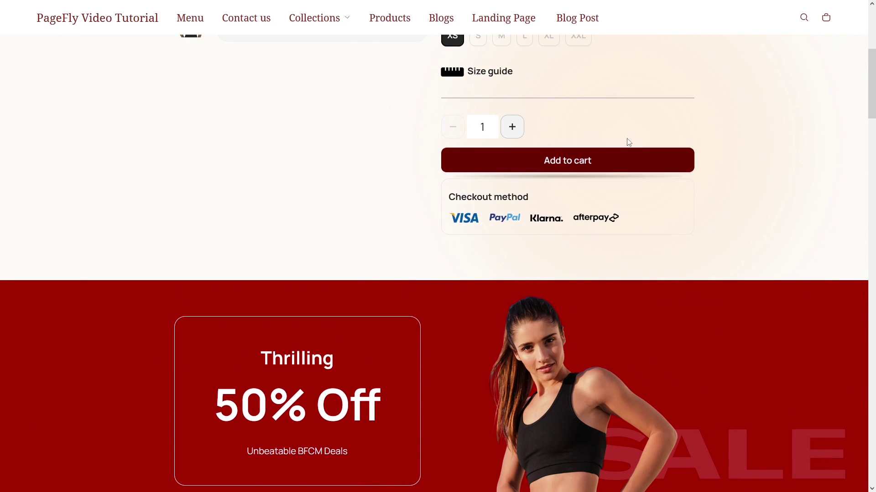
pyautogui.scroll(5, 606, 180)
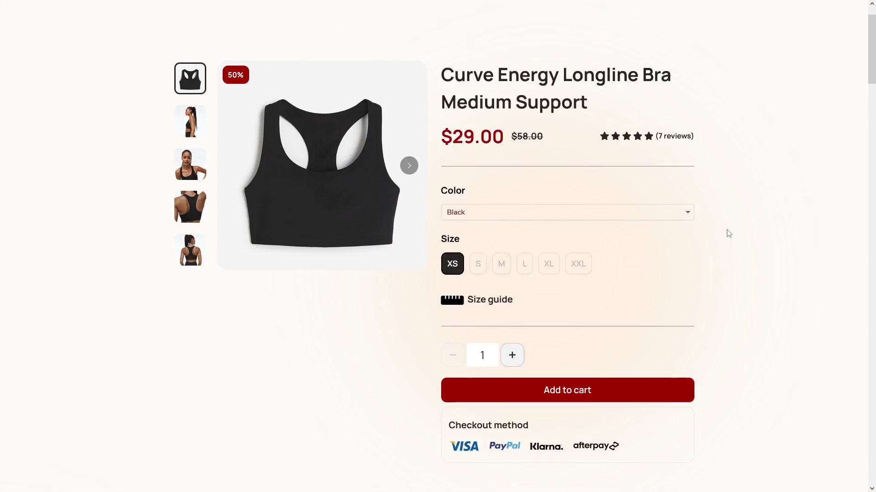
pyautogui.scroll(-20, 728, 234)
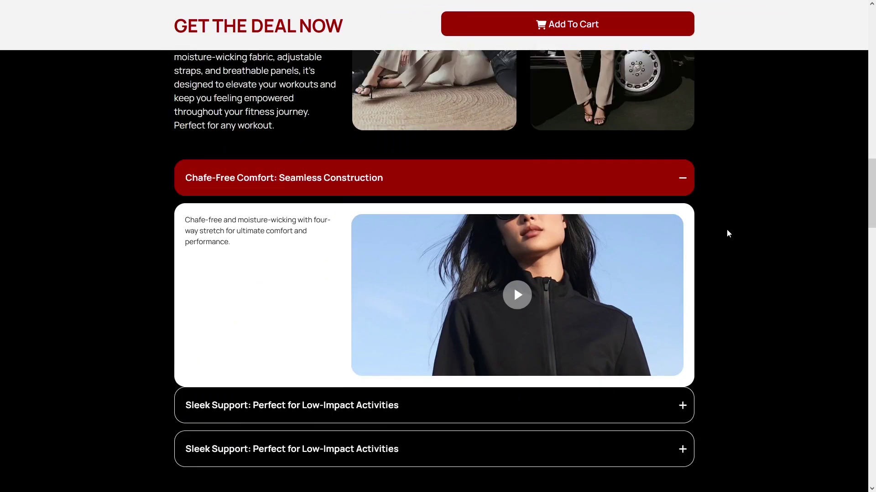
pyautogui.scroll(-3, 728, 234)
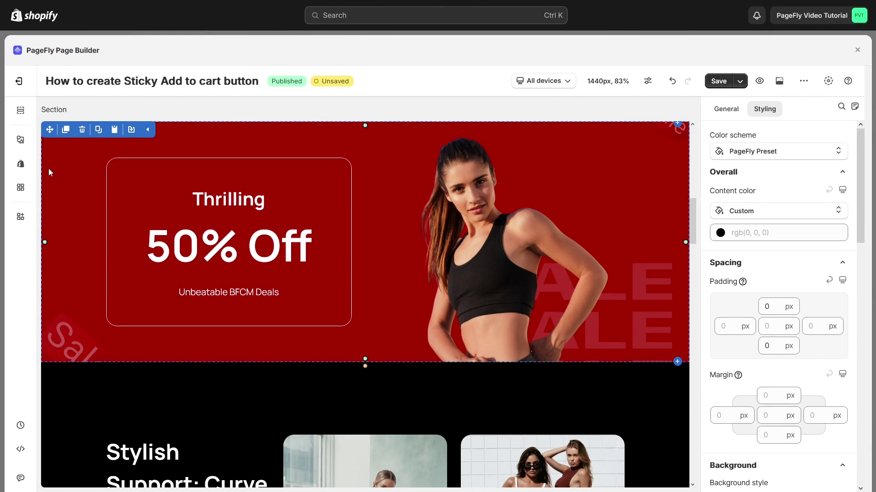
# Add a 1/2 two-column row below the red sale section
pyautogui.click(20, 140)
pyautogui.click(216, 132)
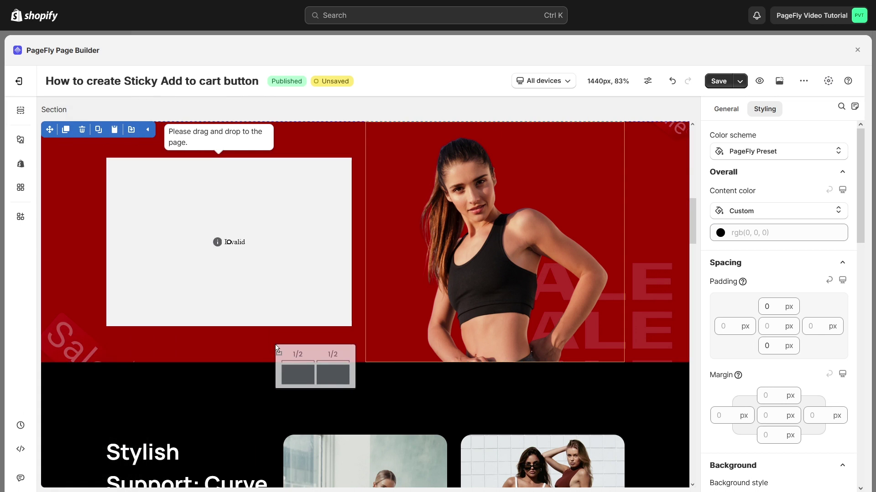
pyautogui.moveTo(275, 365); pyautogui.dragTo(275, 369)
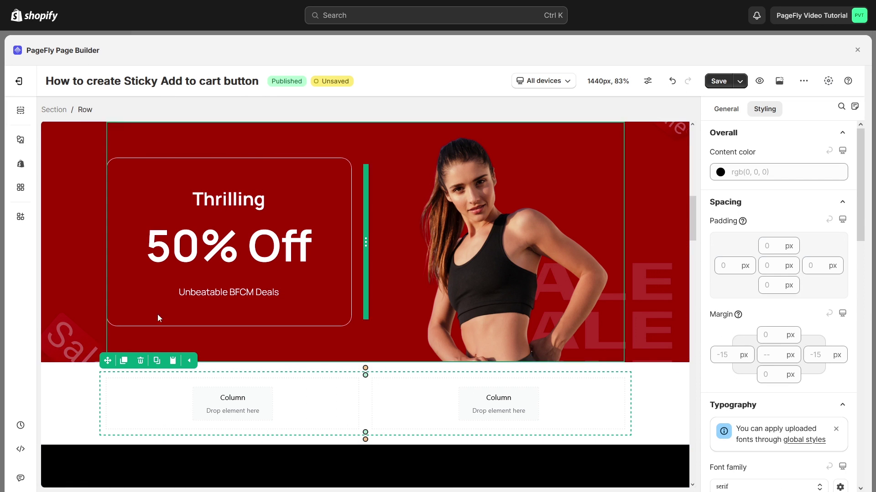
# Put a Heading in the row's left column and an Add to cart button in the right
pyautogui.click(20, 139)
pyautogui.click(71, 270)
pyautogui.moveTo(218, 133); pyautogui.dragTo(269, 394)
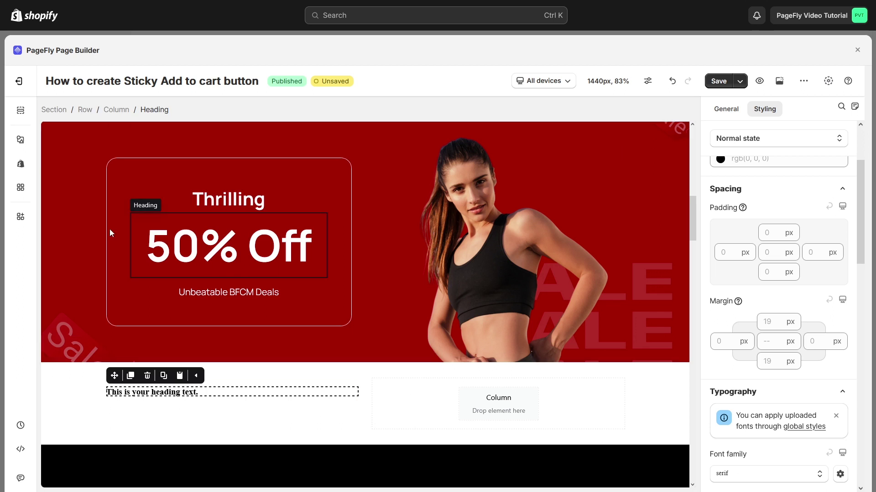
pyautogui.click(21, 163)
pyautogui.moveTo(219, 230); pyautogui.dragTo(458, 388)
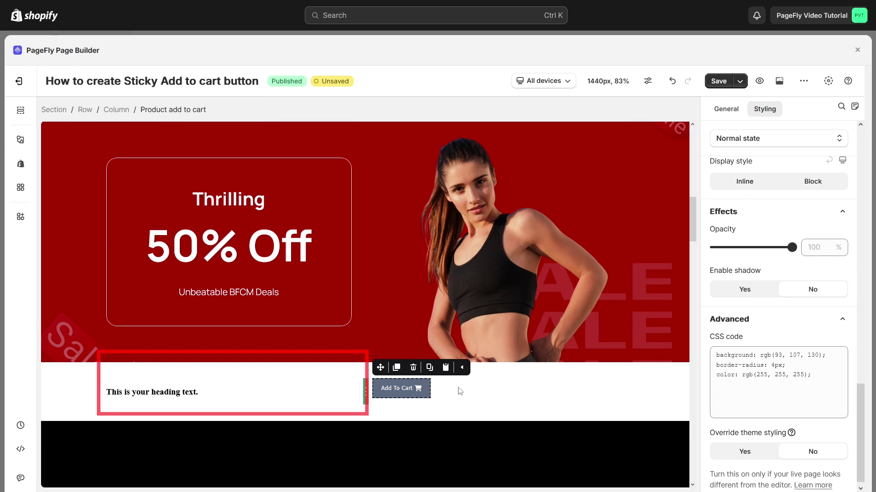
# Change the new heading's text to 'GET THE DEAL NOW' and set its margins to 0
pyautogui.click(265, 395)
pyautogui.click(719, 113)
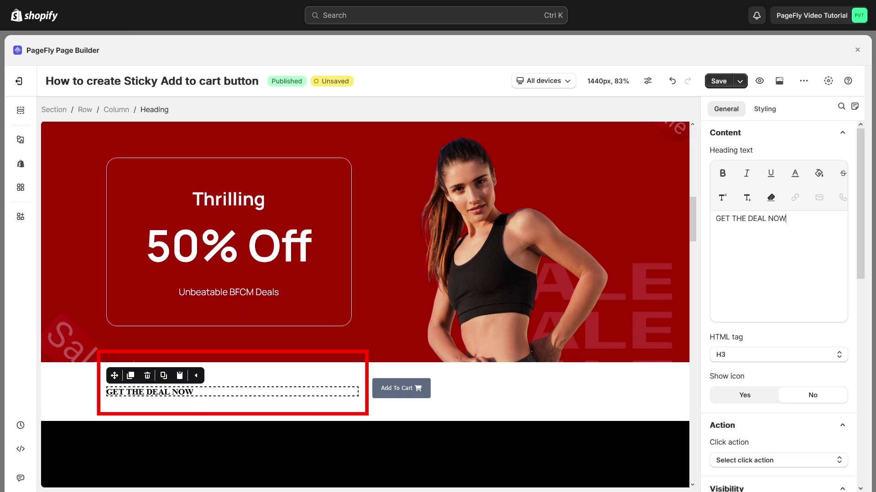
pyautogui.click(771, 112)
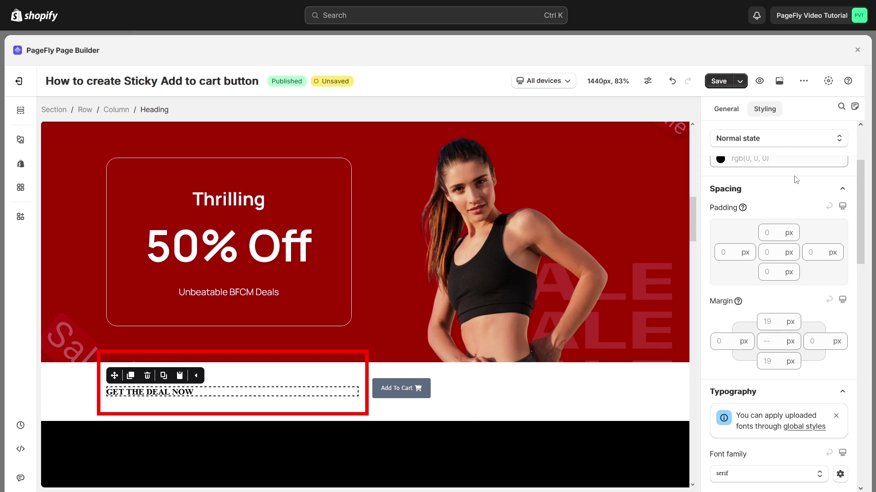
pyautogui.write('0')
pyautogui.press('Tab')
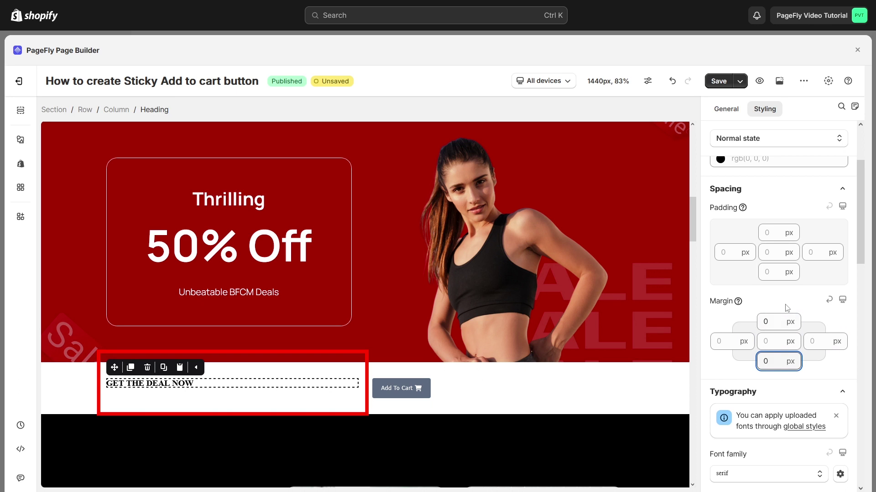
# Style the heading text as bold Manrope, about 41 px, dark red rgb(165,0,0)
pyautogui.scroll(-3, 786, 308)
pyautogui.click(775, 352)
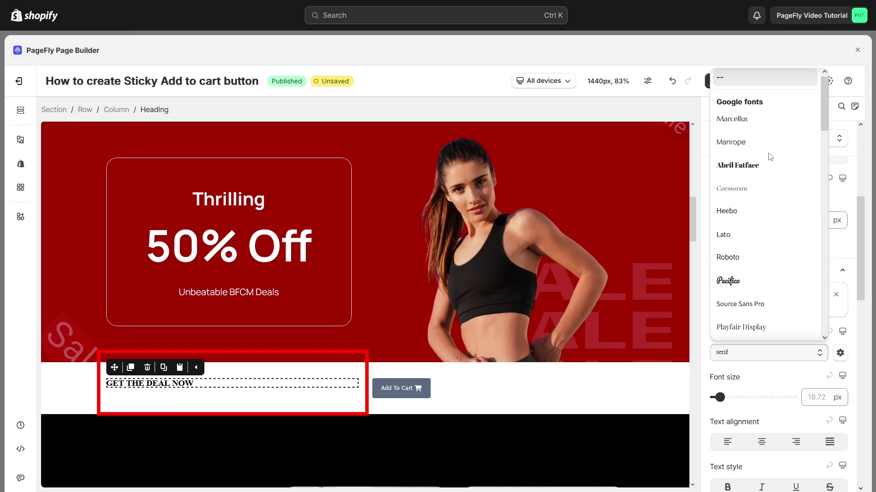
pyautogui.click(752, 143)
pyautogui.moveTo(720, 398); pyautogui.dragTo(735, 398)
pyautogui.moveTo(856, 298); pyautogui.dragTo(867, 238)
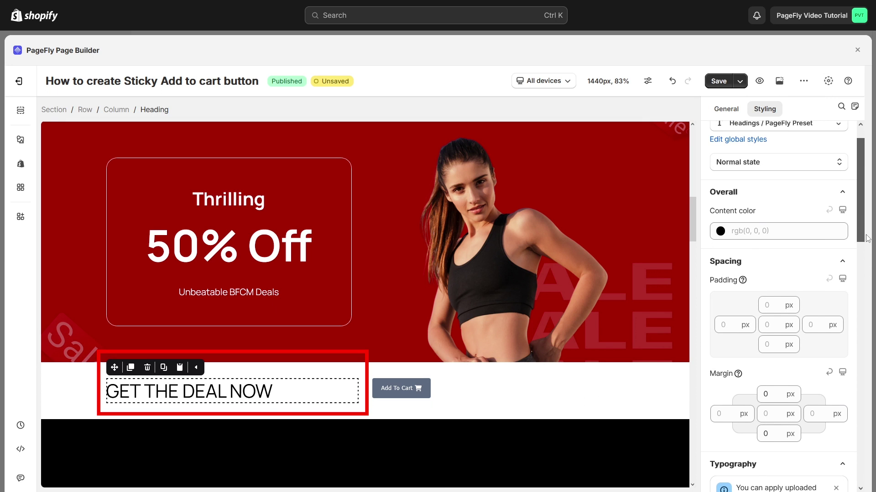
pyautogui.click(835, 237)
pyautogui.click(822, 283)
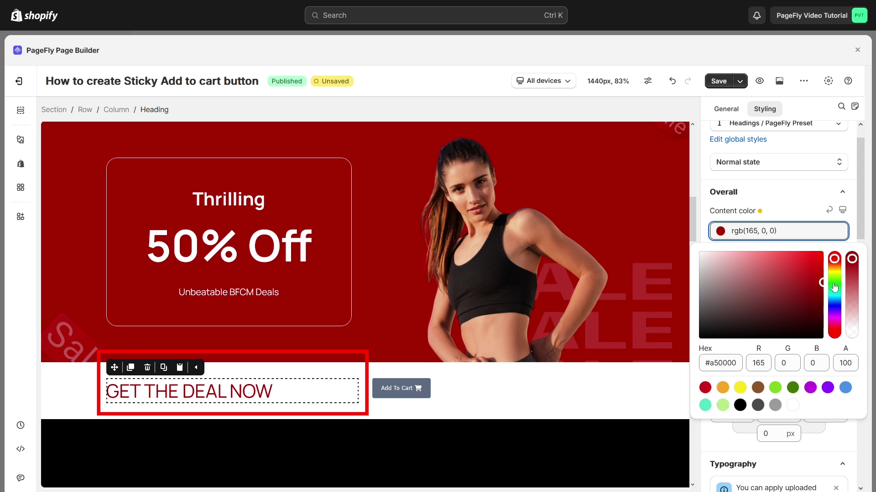
pyautogui.click(826, 229)
pyautogui.moveTo(860, 215); pyautogui.dragTo(860, 308)
pyautogui.click(727, 367)
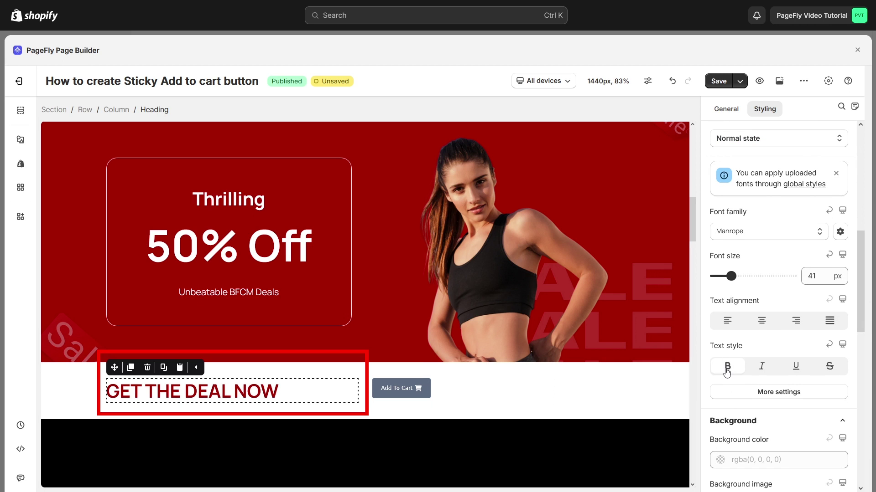
# Assign the page to the Curve Energy Longline Bra Medium Support product and save the assignment
pyautogui.click(411, 389)
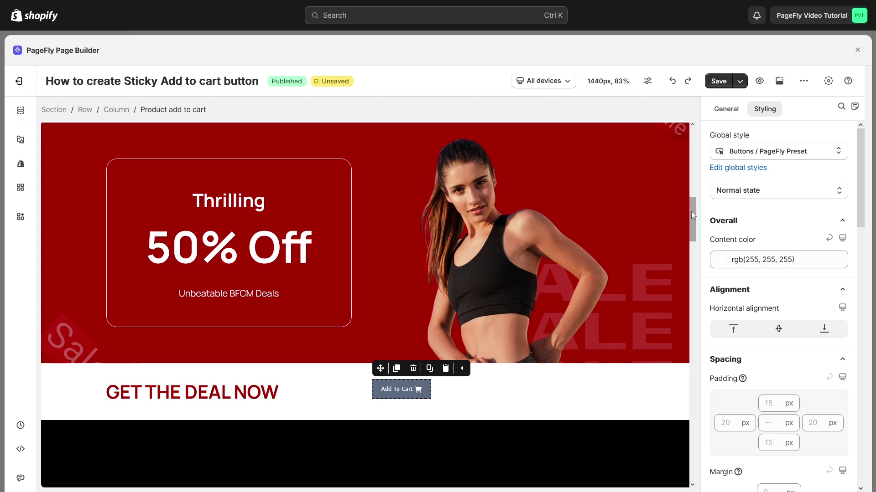
pyautogui.click(726, 109)
pyautogui.click(748, 214)
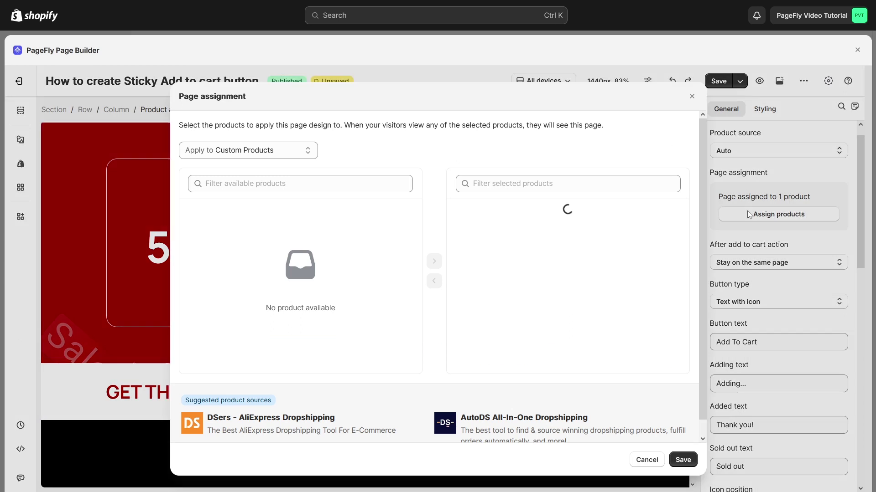
pyautogui.click(390, 186)
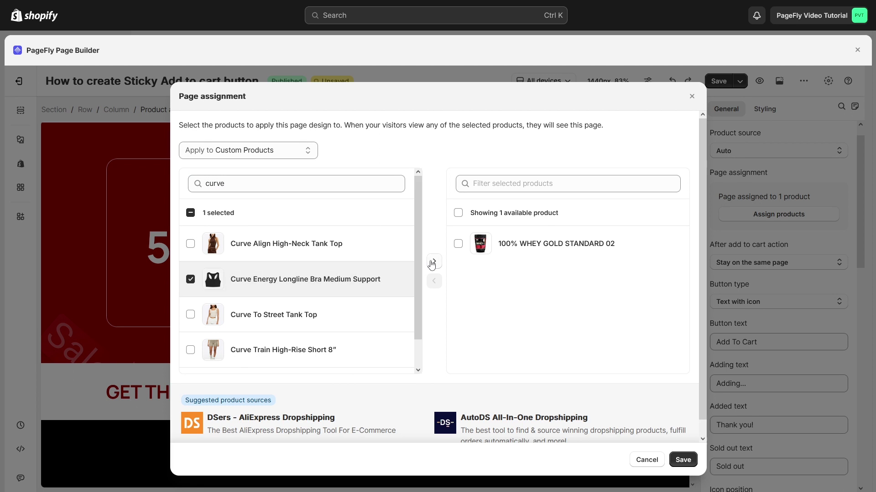
pyautogui.click(432, 262)
pyautogui.click(683, 460)
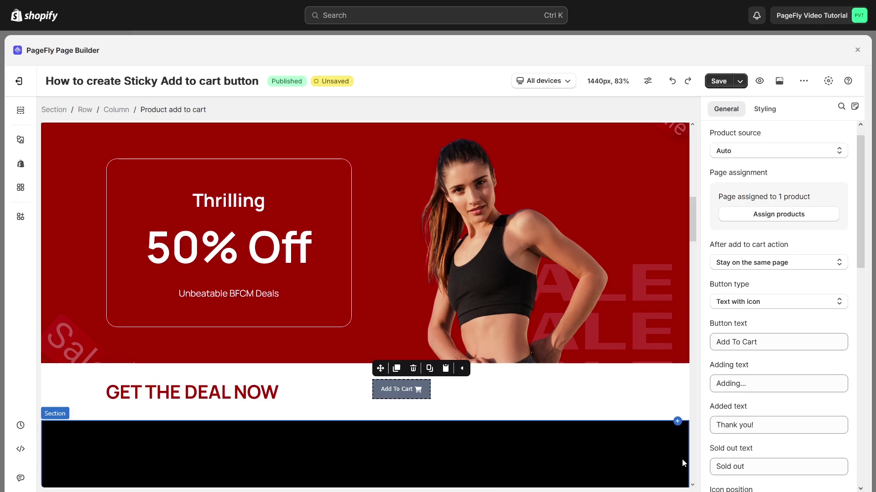
# Copy the main product Add to cart button's style and paste it onto the deal bar's button
pyautogui.moveTo(694, 245); pyautogui.dragTo(696, 223)
pyautogui.scroll(3, 582, 212)
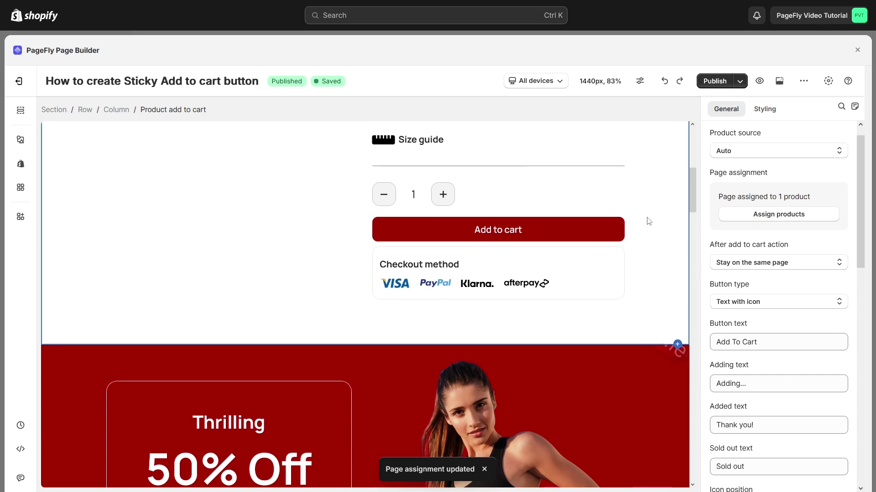
pyautogui.click(588, 221)
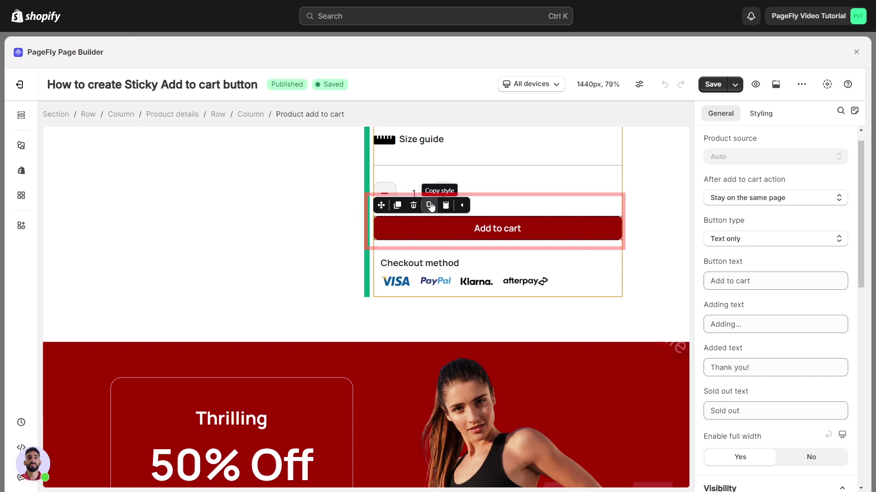
pyautogui.click(445, 205)
pyautogui.scroll(-5, 591, 327)
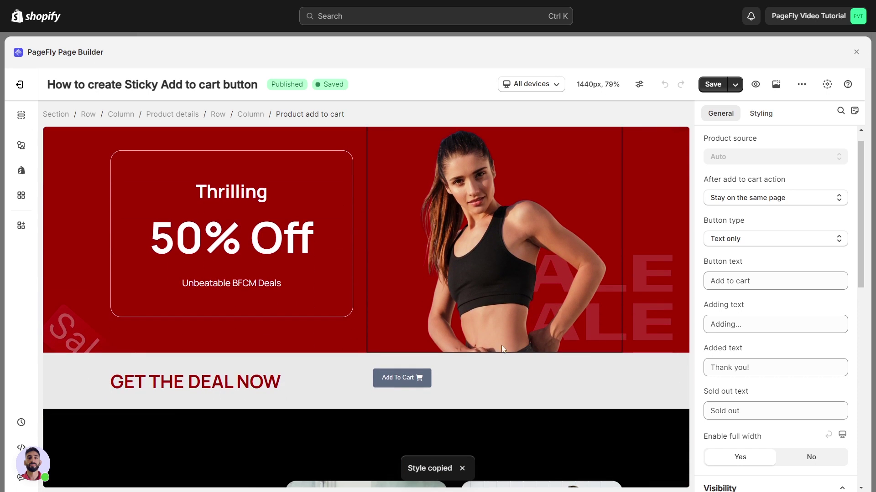
pyautogui.click(428, 377)
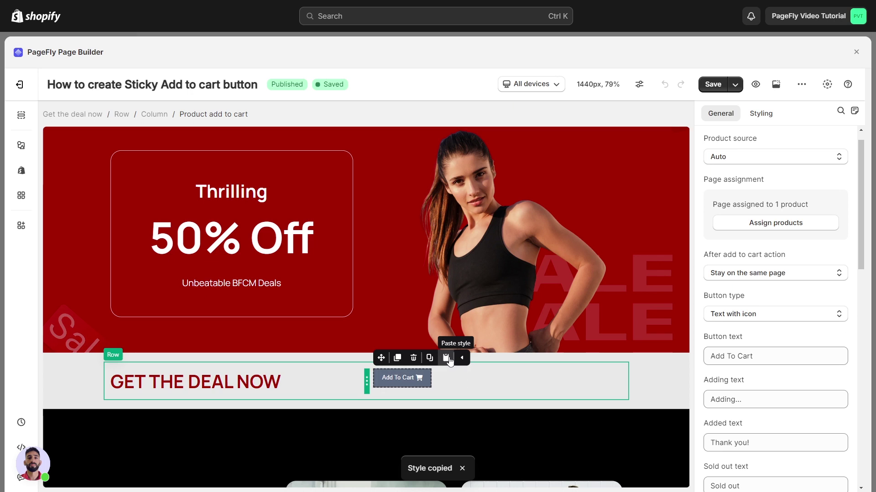
pyautogui.click(446, 358)
pyautogui.click(653, 369)
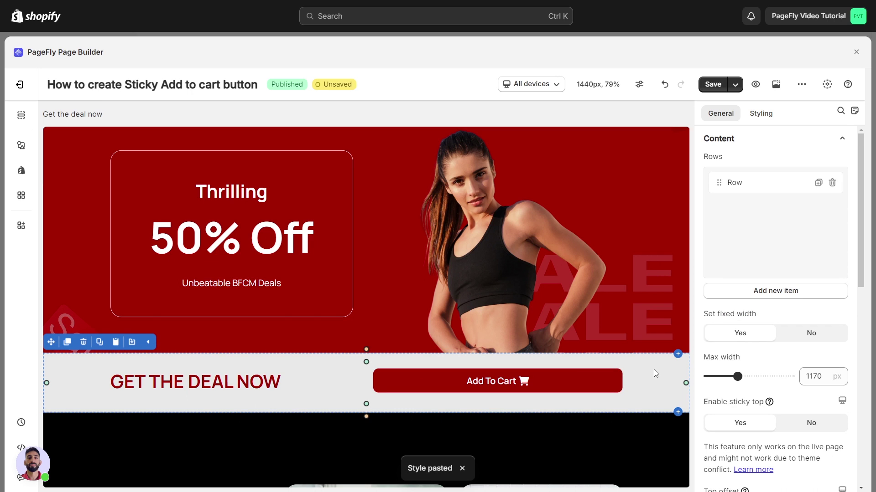
# Set the GET THE DEAL NOW strip's background colour to light grey rgb(236, 236, 236)
pyautogui.click(759, 114)
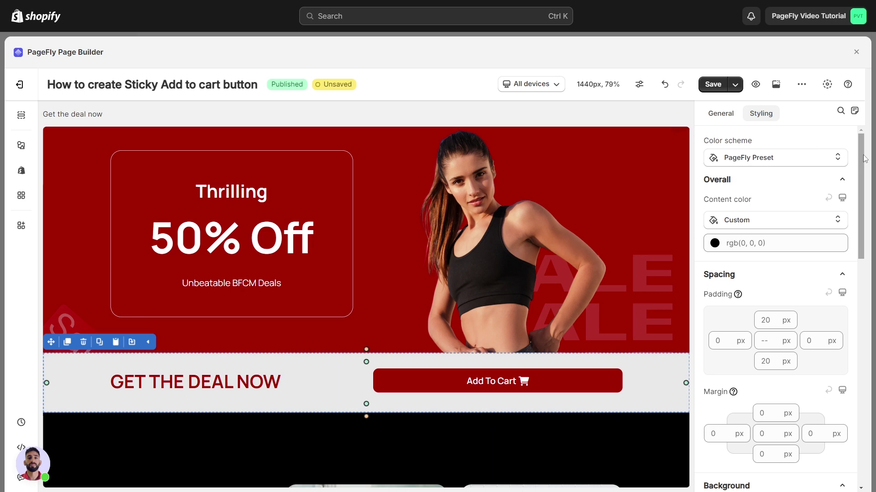
pyautogui.scroll(-6, 865, 158)
pyautogui.click(714, 305)
pyautogui.click(709, 155)
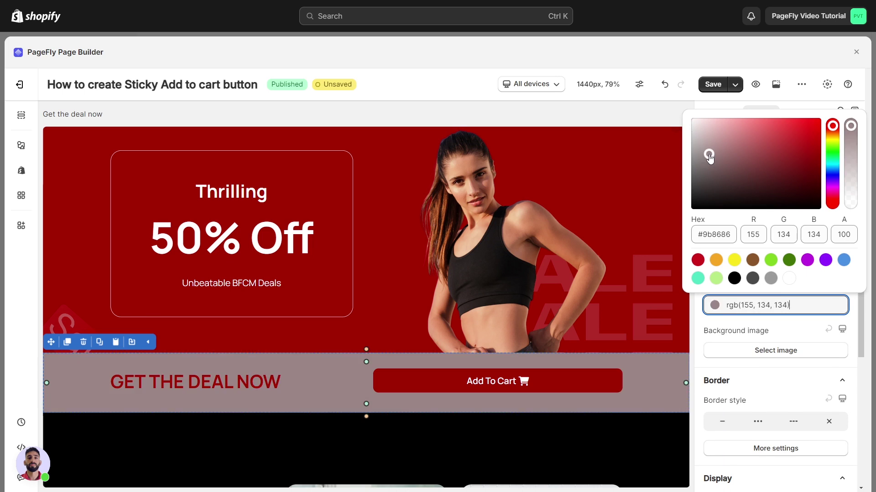
pyautogui.moveTo(709, 155); pyautogui.dragTo(684, 128)
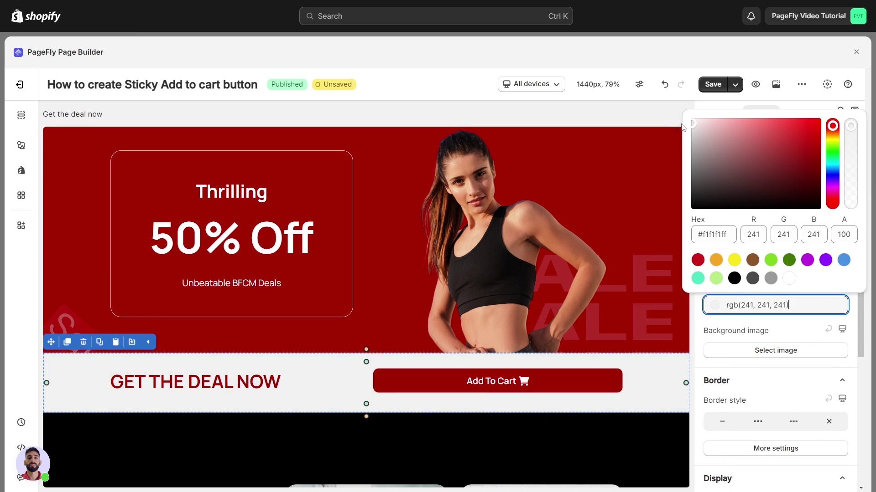
pyautogui.click(678, 129)
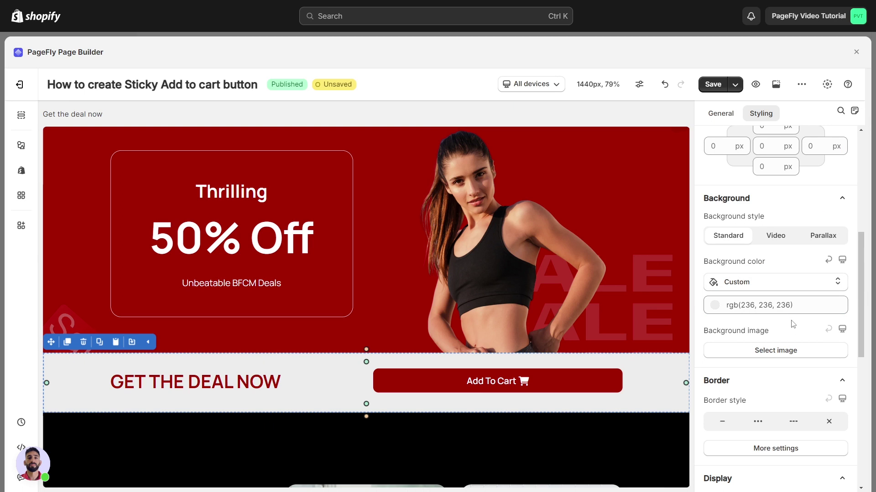
# Set Enable sticky top to Yes on the Get the deal now strip, then save and publish
pyautogui.click(684, 301)
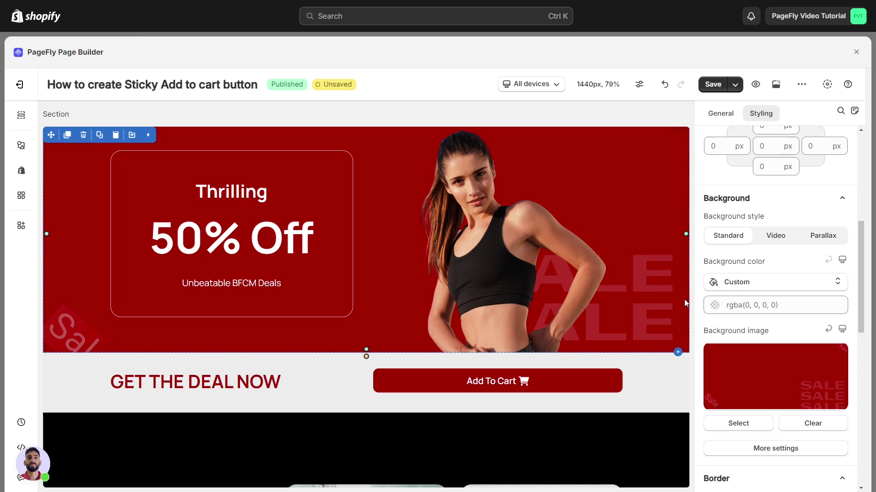
pyautogui.click(655, 360)
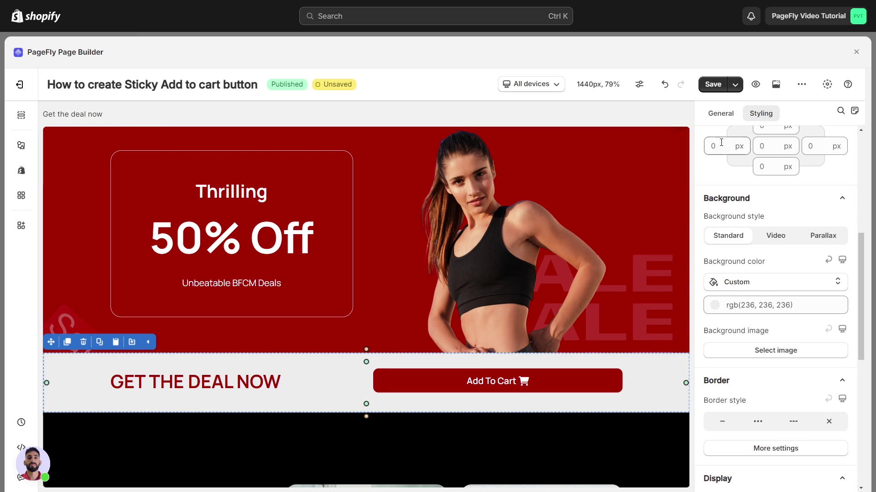
pyautogui.click(723, 114)
pyautogui.scroll(-2, 803, 182)
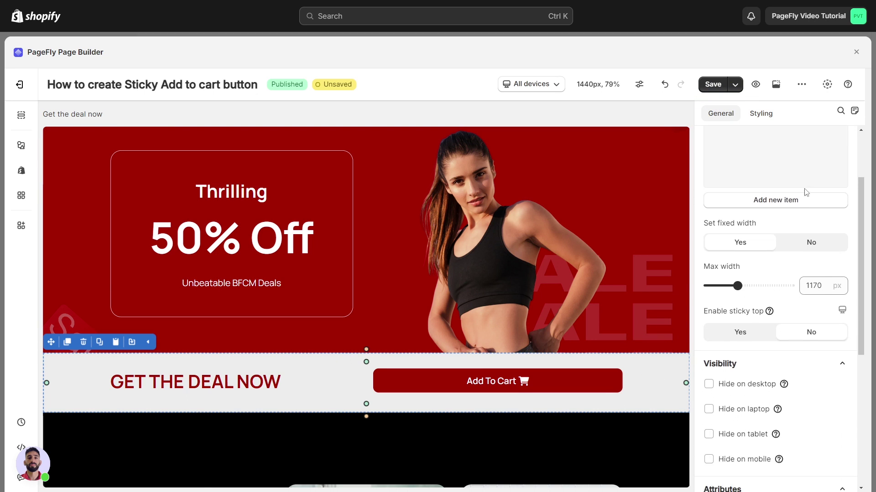
pyautogui.click(757, 323)
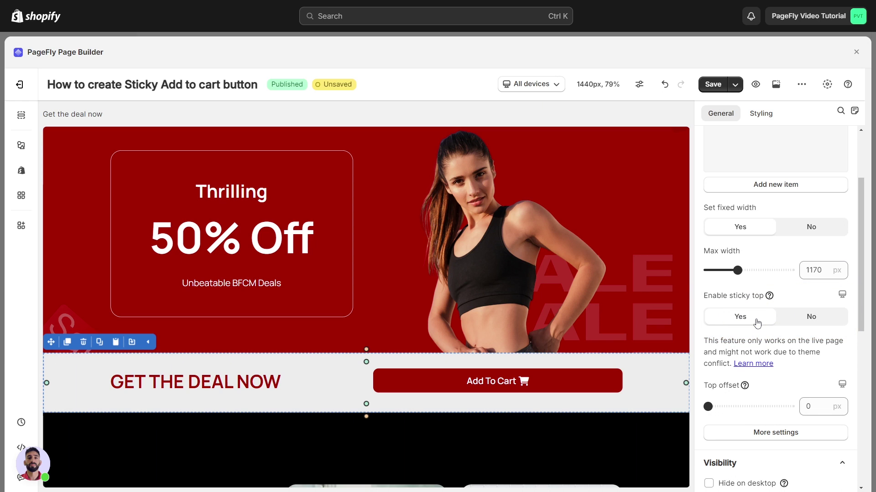
pyautogui.click(734, 84)
pyautogui.click(727, 112)
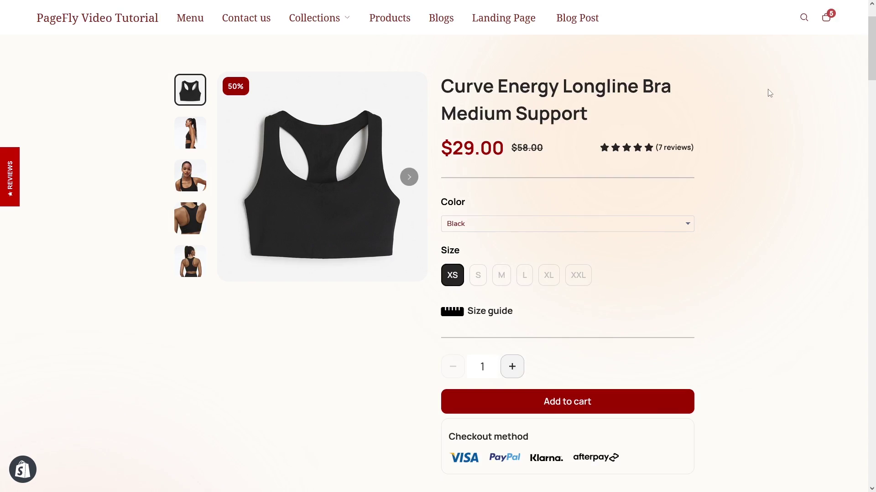
# Scroll the live product page past Frequently Bought Together to check the sticky deal bar
pyautogui.scroll(-15, 768, 89)
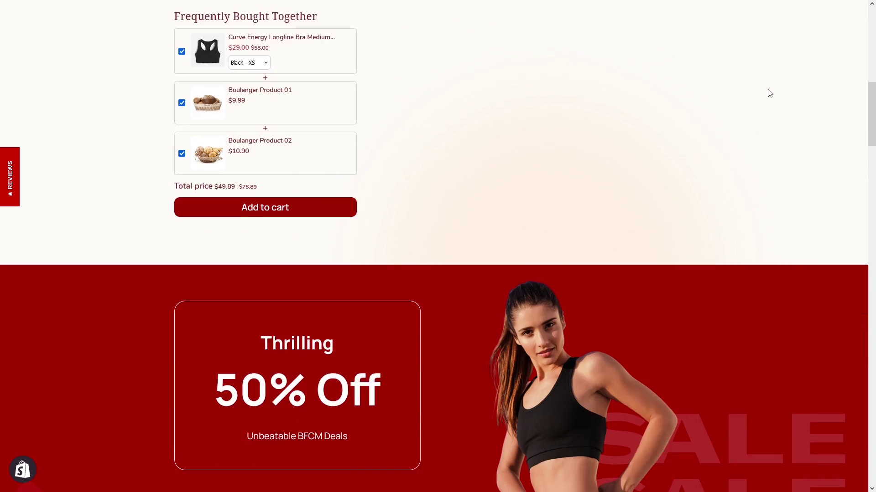
pyautogui.scroll(-7, 768, 90)
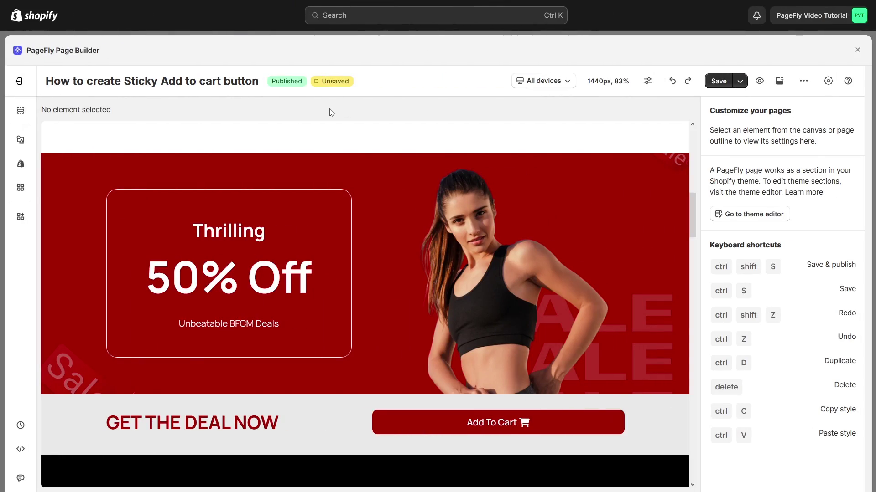
# In the page outline, drag Get the deal now below the BFCM Hot Deal section
pyautogui.click(20, 110)
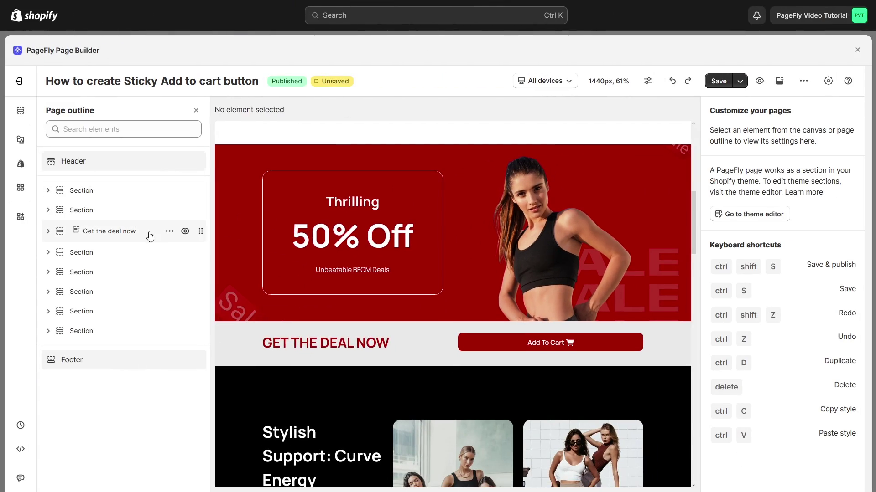
pyautogui.click(178, 230)
pyautogui.moveTo(178, 230); pyautogui.dragTo(193, 335)
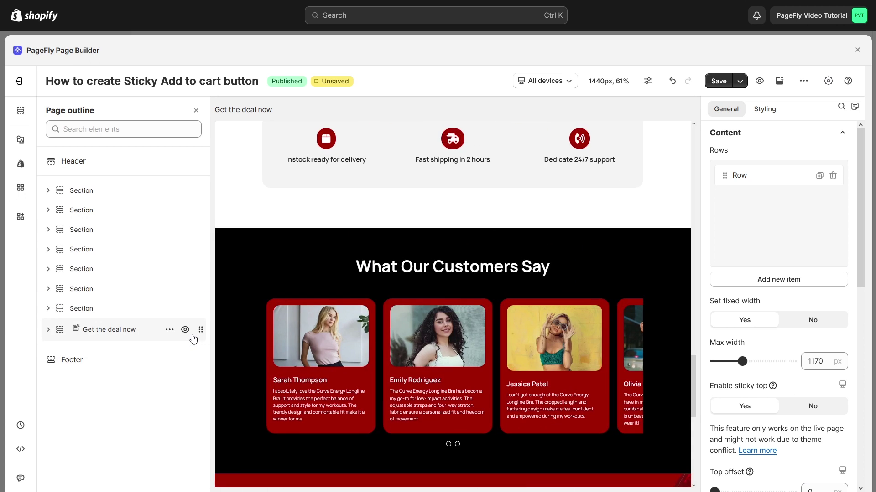
pyautogui.click(197, 111)
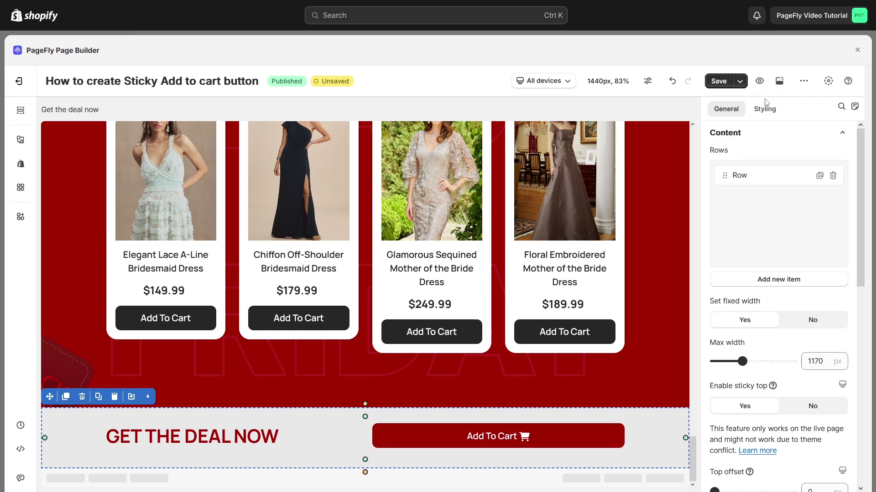
# Replace 'top' with 'bottom' in the strip's custom CSS, then save and publish
pyautogui.click(767, 111)
pyautogui.moveTo(860, 186); pyautogui.dragTo(860, 408)
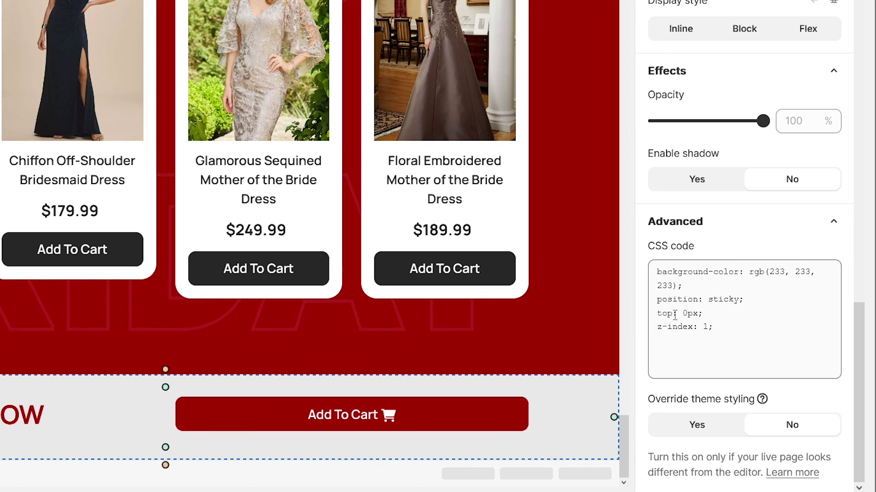
pyautogui.doubleClick(674, 315)
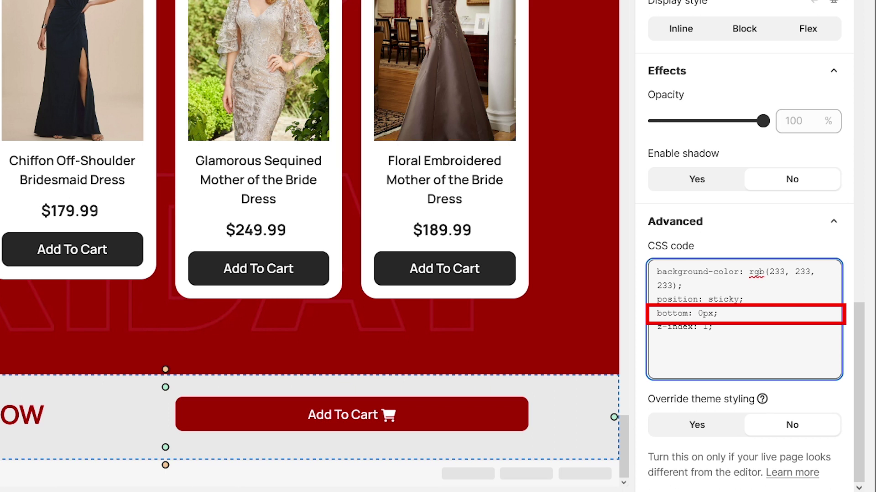
pyautogui.write('bottom')
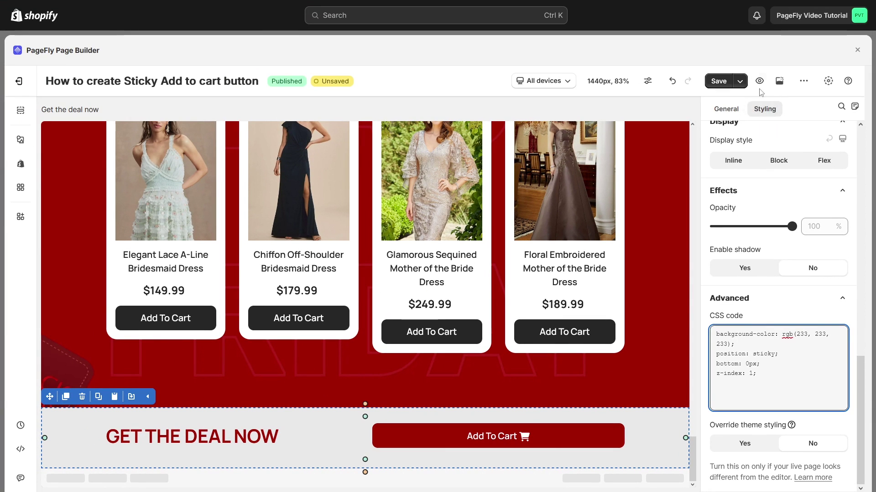
pyautogui.click(741, 81)
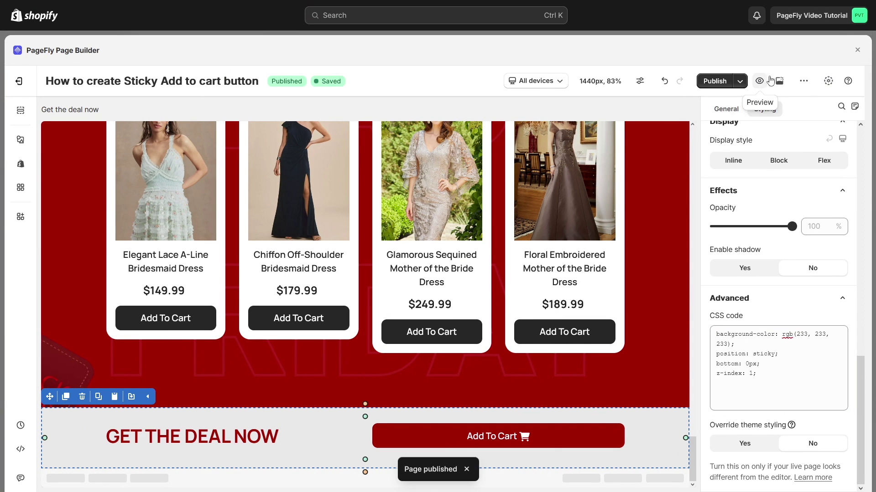
# Preview the live page and scroll desktop and mobile views to confirm the grey bar stays pinned
pyautogui.click(759, 80)
pyautogui.scroll(-5, 751, 68)
pyautogui.scroll(-12, 751, 69)
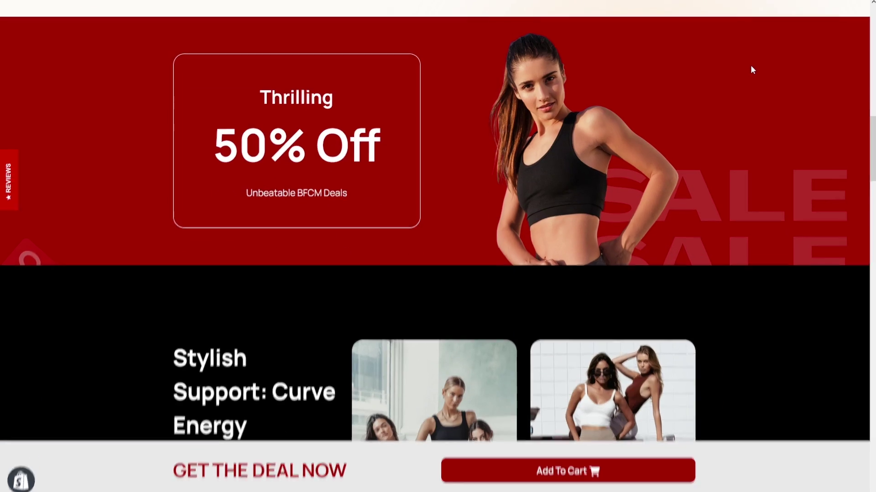
pyautogui.hotkey('ctrl', 'shift', 'm')
pyautogui.scroll(-2, 517, 84)
pyautogui.scroll(-8, 517, 84)
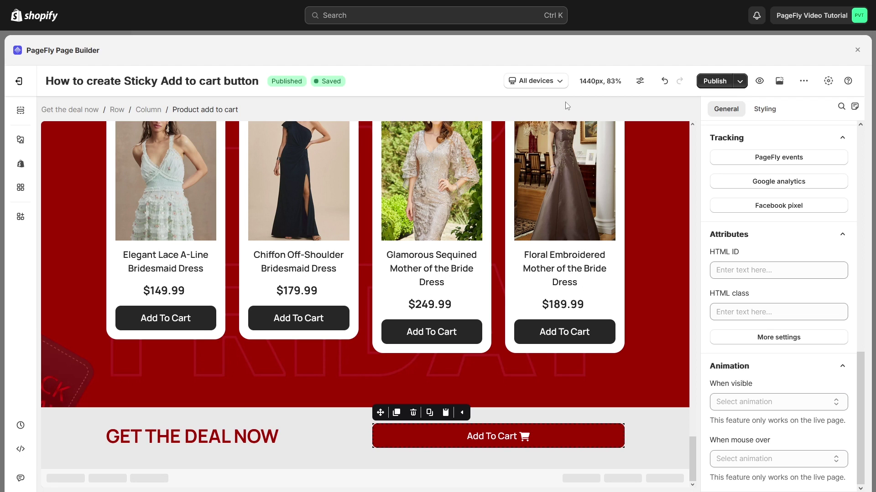
# In the Mobile layout, set the GET THE DEAL NOW heading to Hide on mobile
pyautogui.click(547, 81)
pyautogui.click(553, 161)
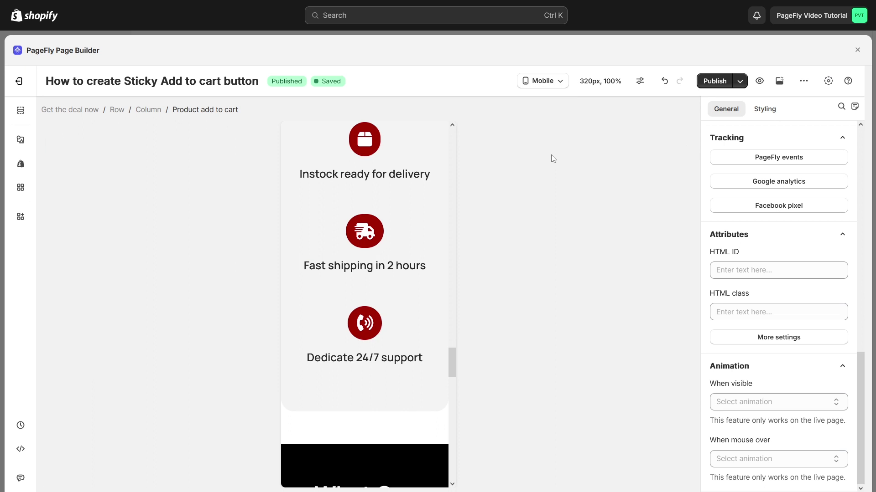
pyautogui.scroll(-2, 365, 319)
pyautogui.click(381, 348)
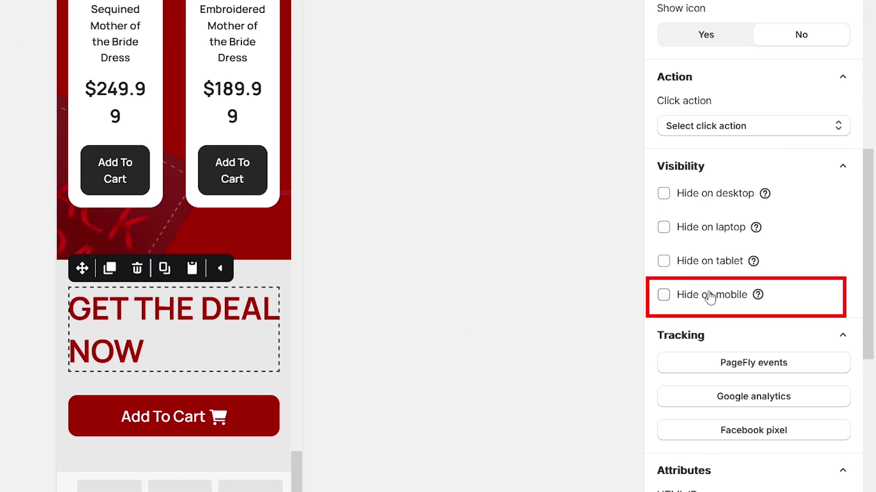
pyautogui.click(747, 339)
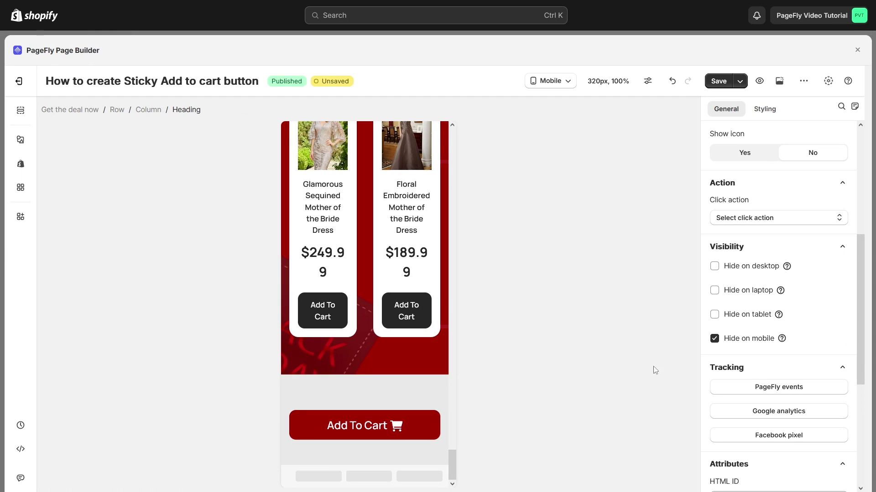
# Give the Add To Cart button a Bounce out hover animation, then save and publish the page
pyautogui.click(419, 423)
pyautogui.click(744, 460)
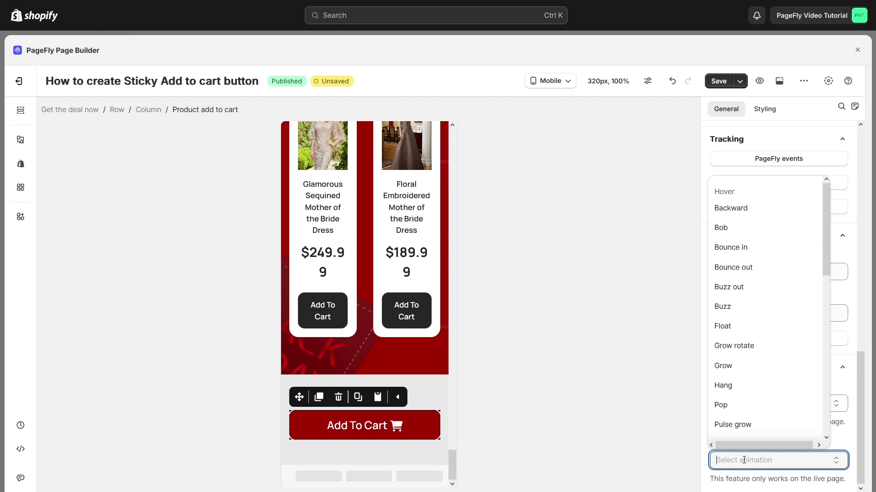
pyautogui.click(740, 270)
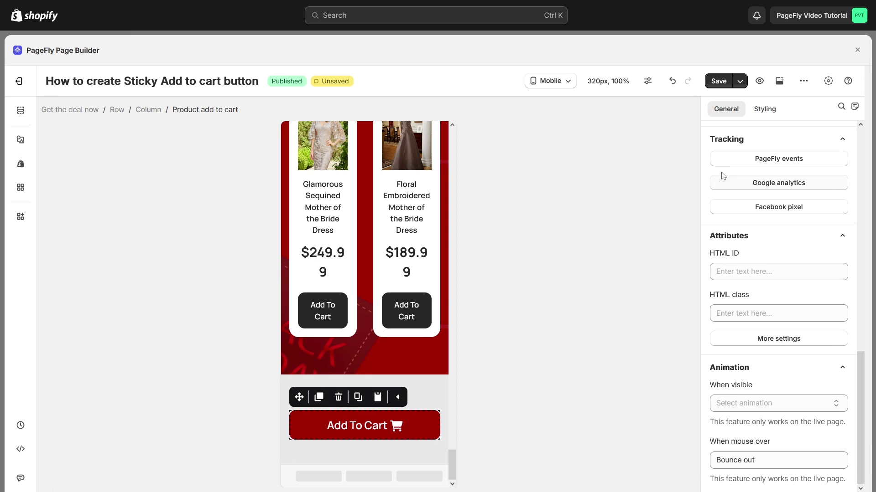
pyautogui.click(740, 82)
pyautogui.click(739, 105)
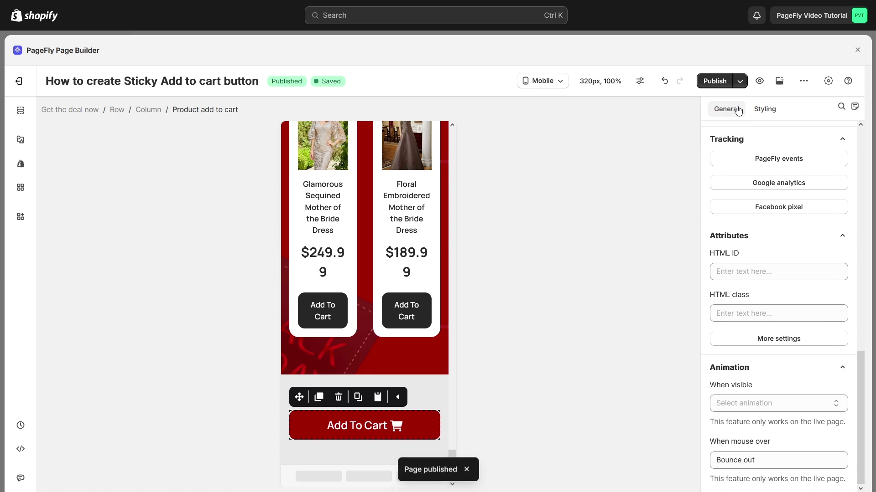
pyautogui.click(777, 83)
# Scroll the mobile live page and press Add To Cart in the sticky bottom bar
pyautogui.scroll(-2, 730, 470)
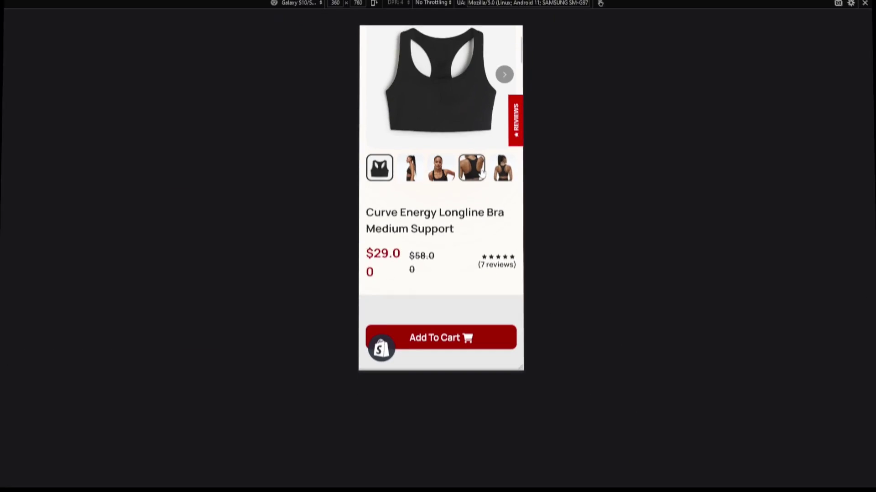
pyautogui.scroll(-4, 484, 301)
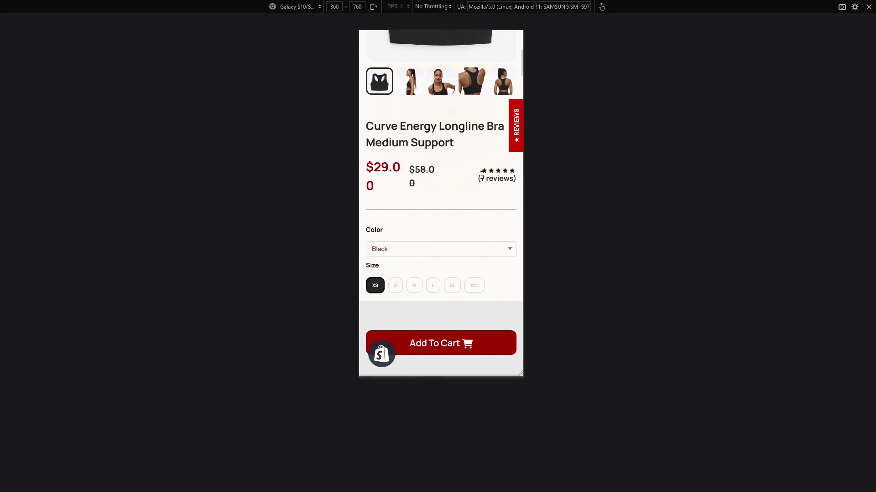
pyautogui.click(483, 344)
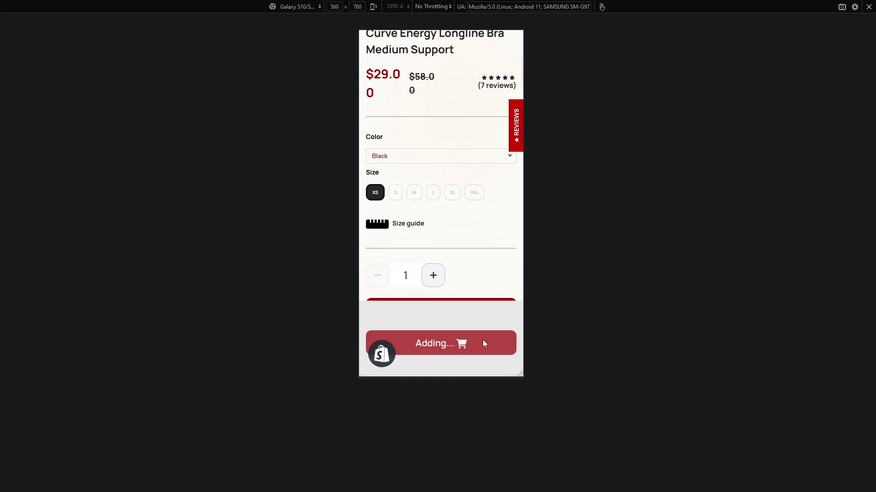